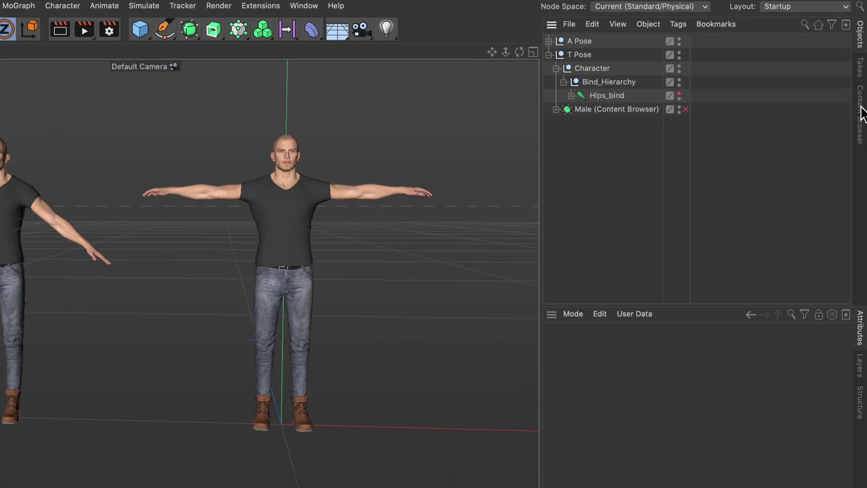
# - Browse the Content Browser's Motion Capture presets, looking through the Model and 60fps folders
pyautogui.click(861, 113)
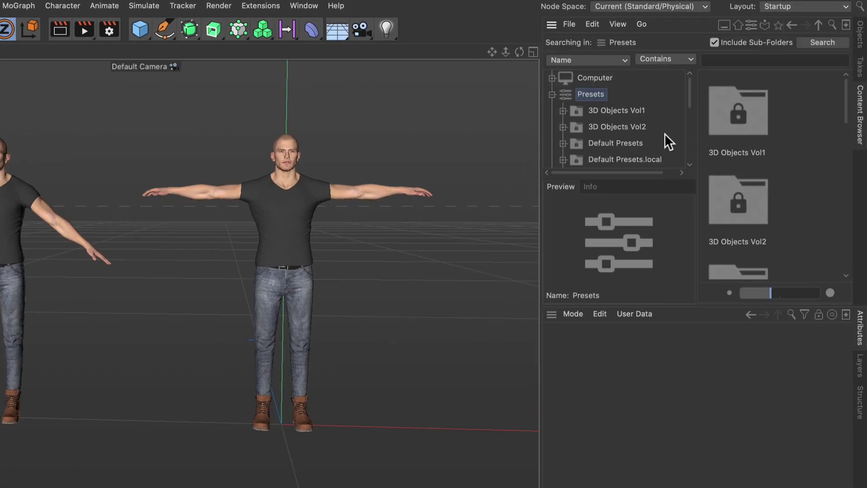
pyautogui.scroll(-4, 614, 113)
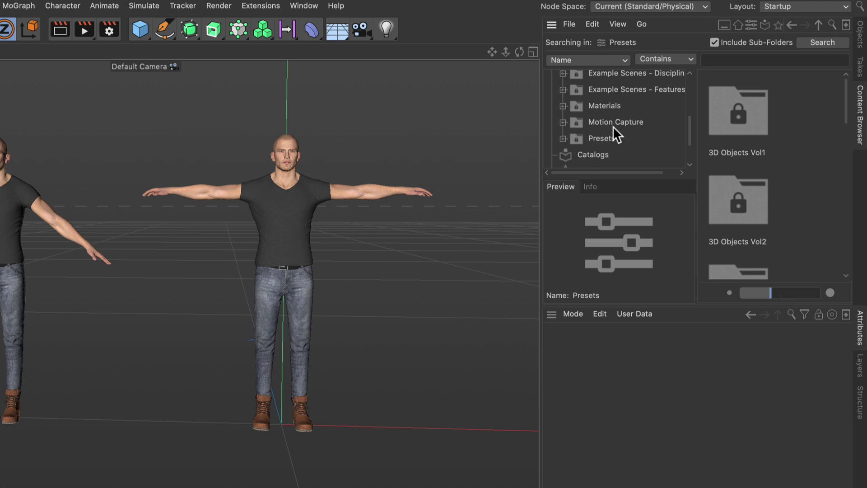
pyautogui.click(609, 122)
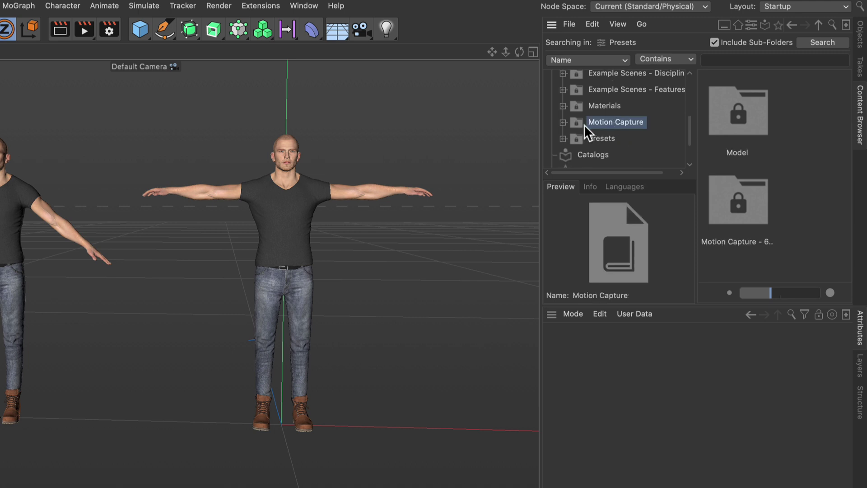
pyautogui.click(563, 122)
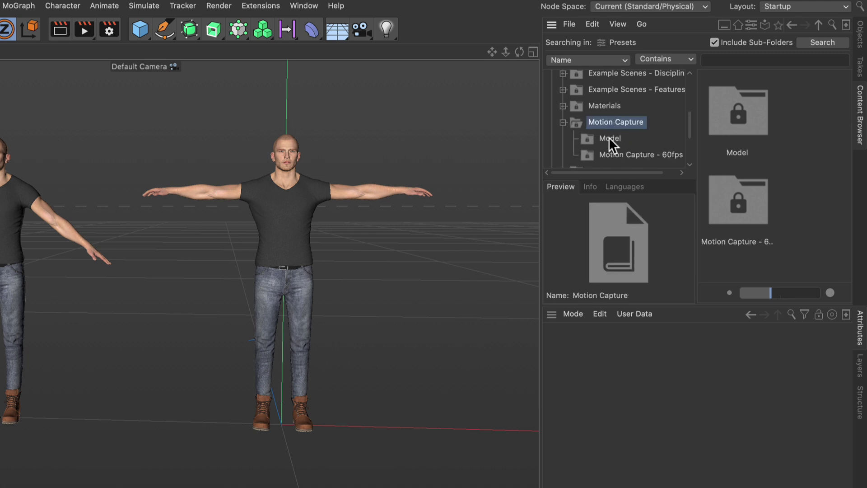
pyautogui.click(610, 138)
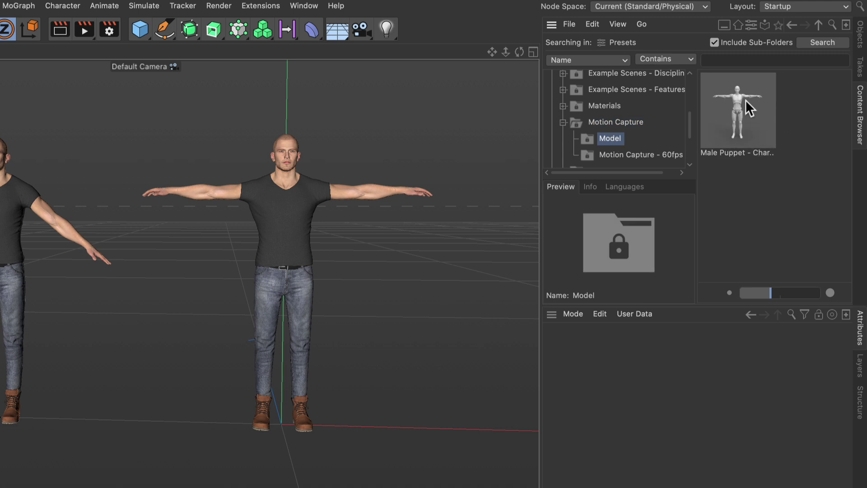
pyautogui.click(634, 154)
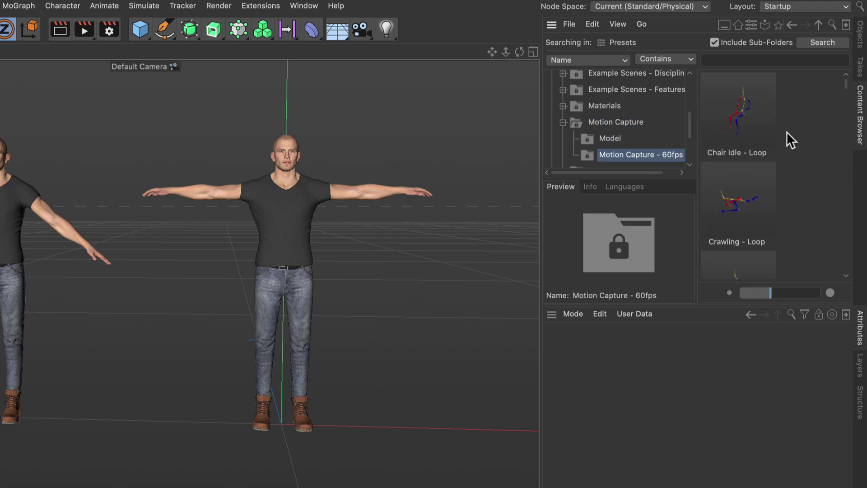
pyautogui.scroll(-8, 787, 132)
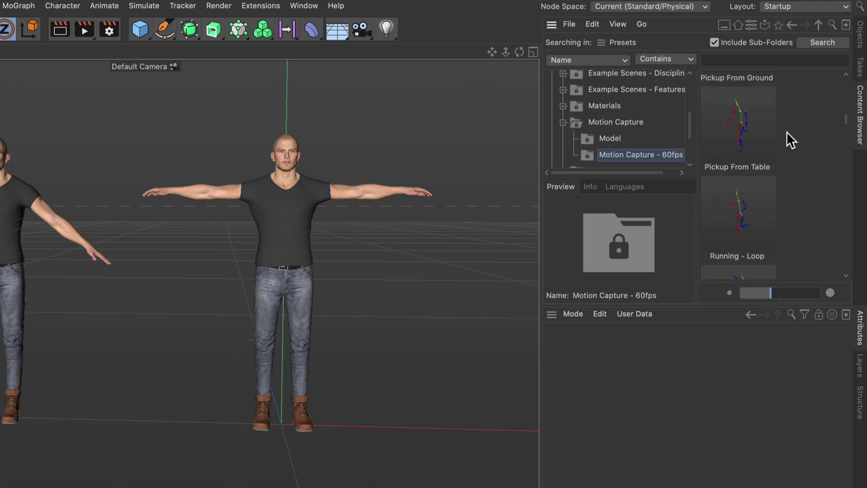
pyautogui.scroll(-2, 787, 131)
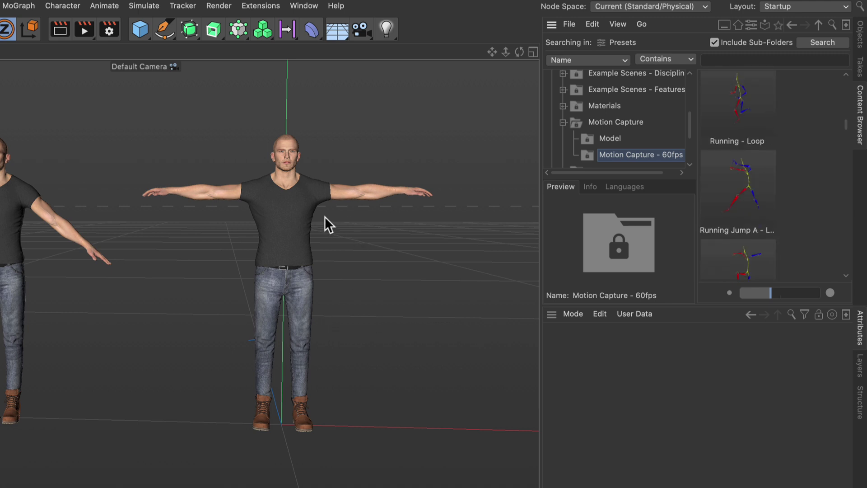
pyautogui.click(861, 37)
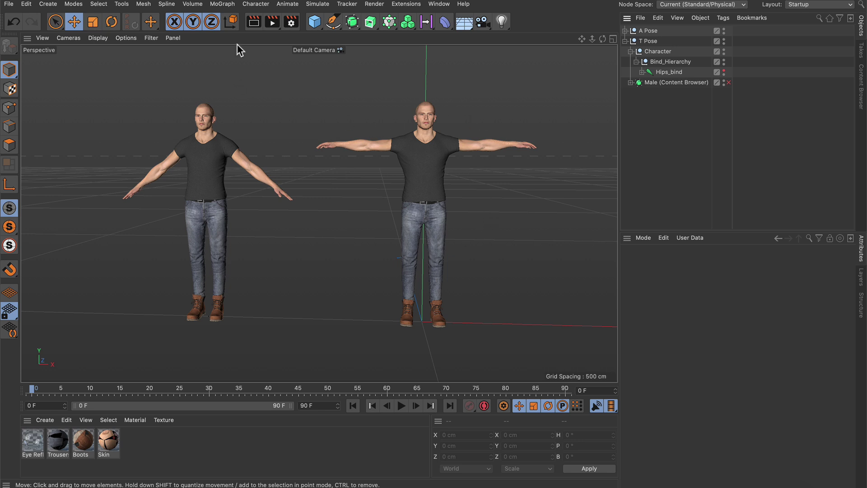
# - Add a Character object, inspect its Adjust, Bind and Animate settings, then delete it
pyautogui.click(257, 9)
pyautogui.click(276, 42)
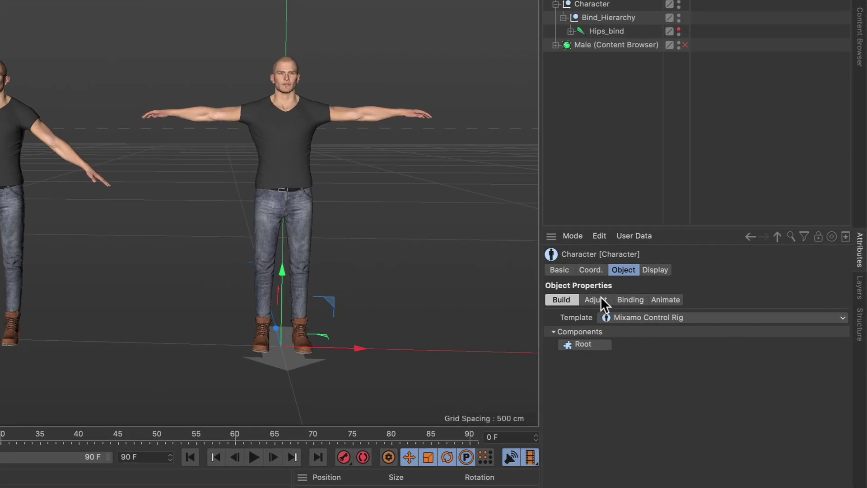
pyautogui.click(601, 297)
pyautogui.click(628, 298)
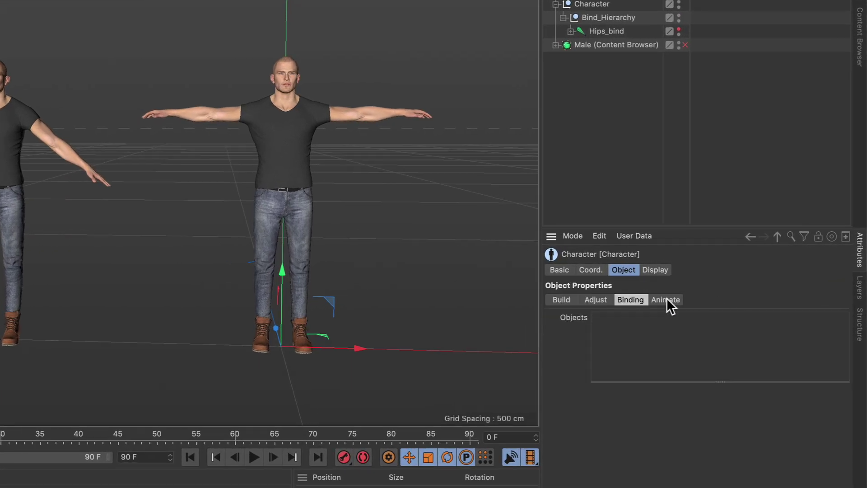
pyautogui.click(666, 299)
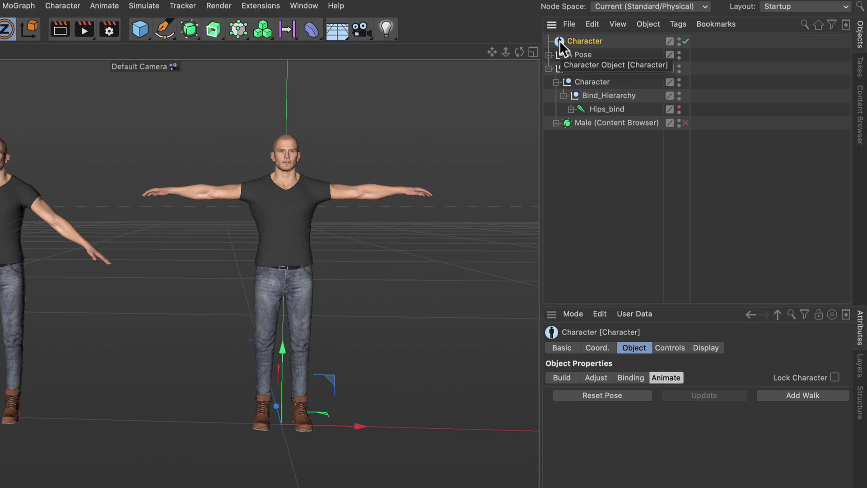
pyautogui.press('Delete')
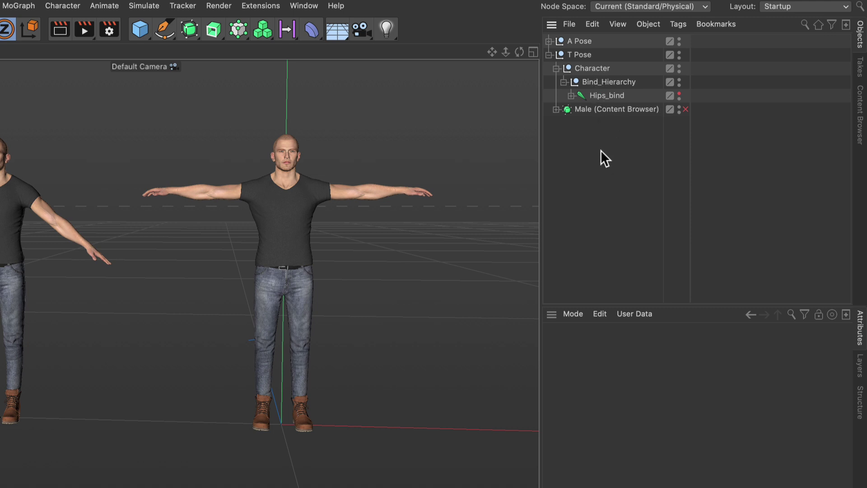
# - Give the Character object a Character Definition tag from Rigging Tags
pyautogui.rightClick(585, 66)
pyautogui.moveTo(647, 83)
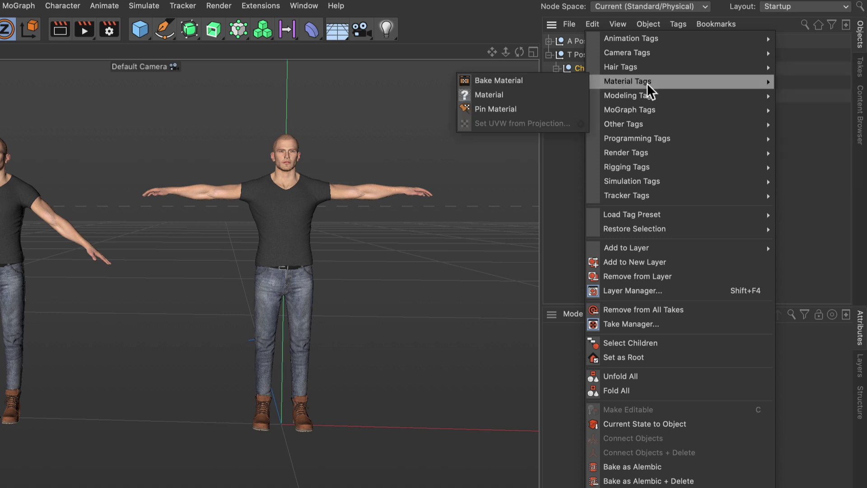
pyautogui.moveTo(628, 165)
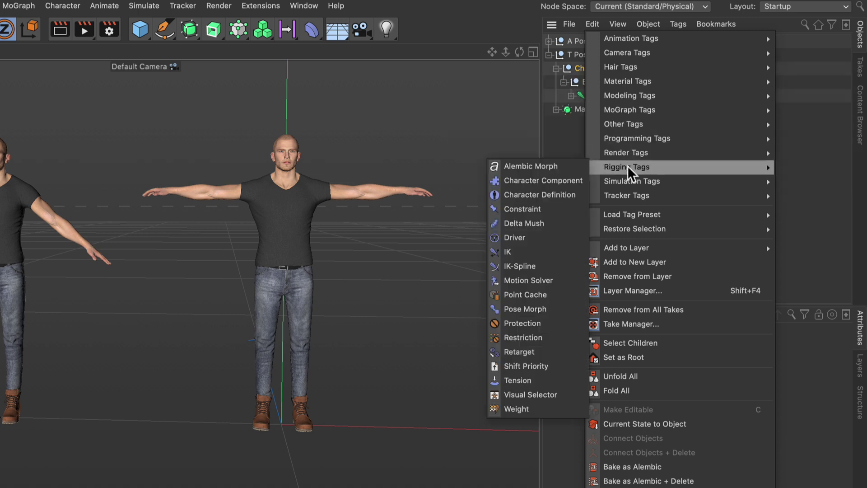
pyautogui.click(538, 195)
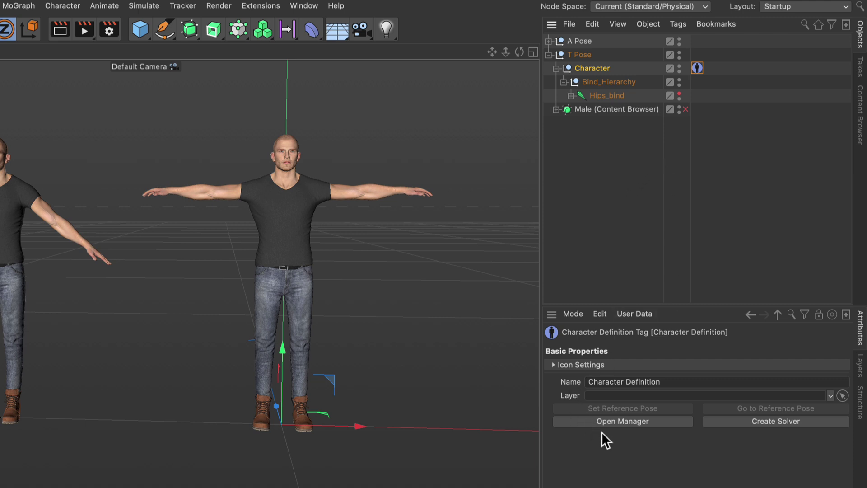
# - In the Character Definition manager, select Head and extract the skeleton into the body parts
pyautogui.click(615, 423)
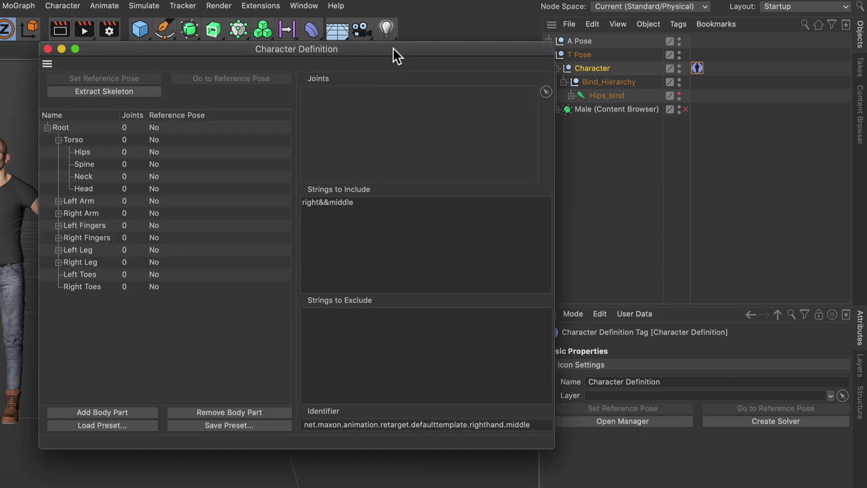
pyautogui.moveTo(393, 47); pyautogui.dragTo(502, 58)
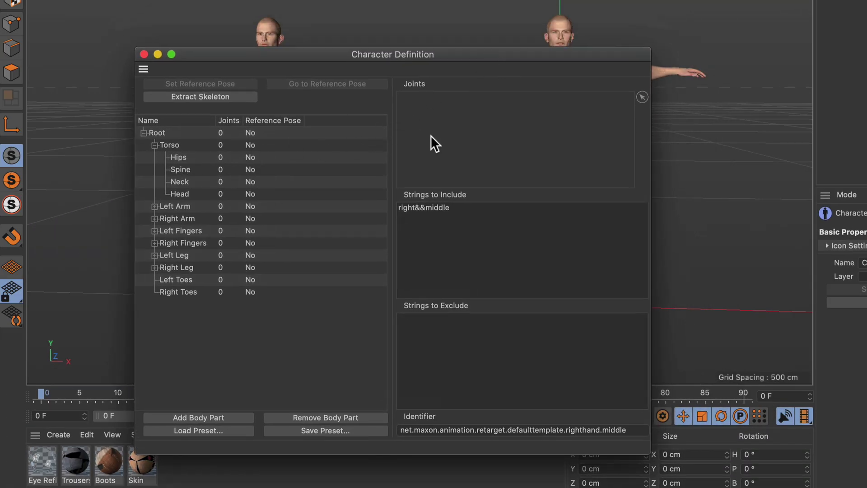
pyautogui.click(175, 156)
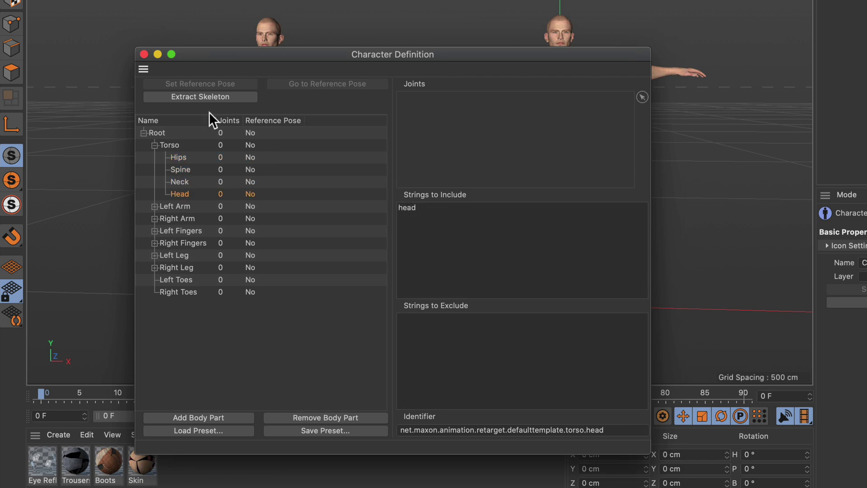
pyautogui.click(196, 96)
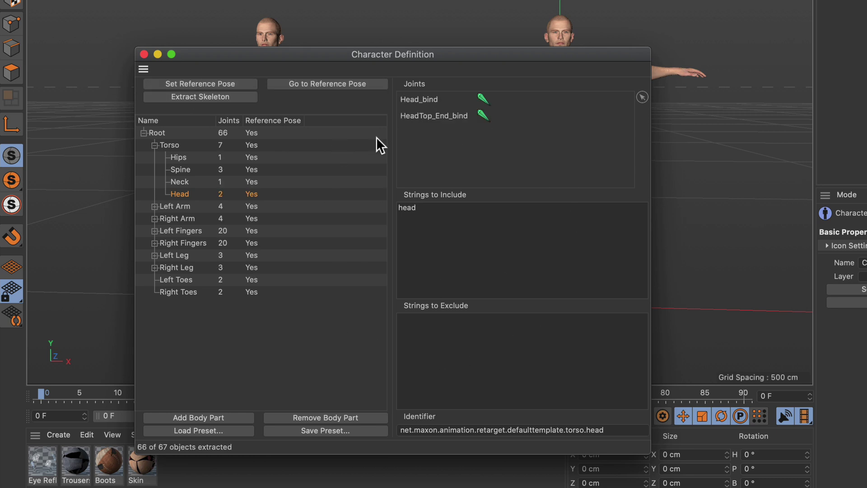
# - Check the joints assigned to Hips, Spine, Neck and Head, then close the manager
pyautogui.click(183, 158)
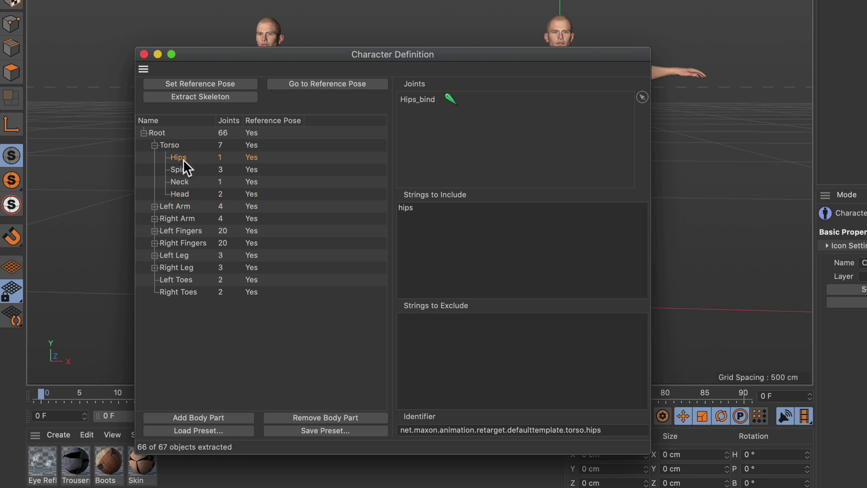
pyautogui.click(183, 168)
pyautogui.click(185, 181)
pyautogui.click(187, 193)
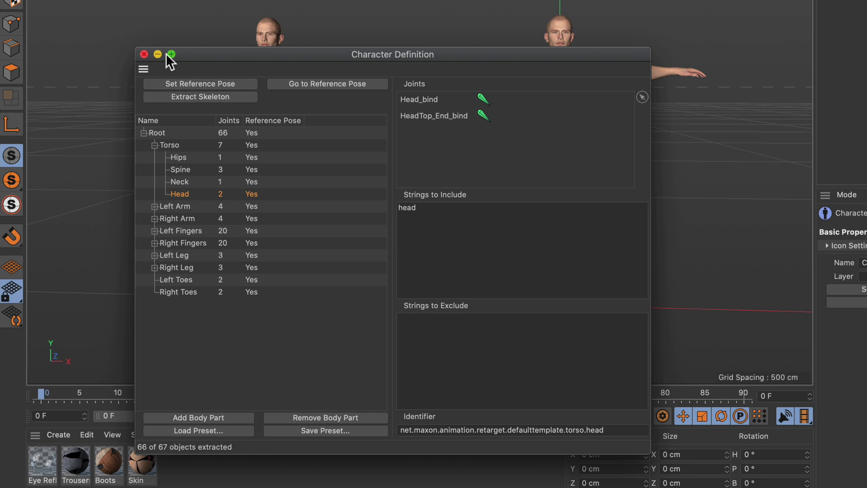
pyautogui.click(144, 54)
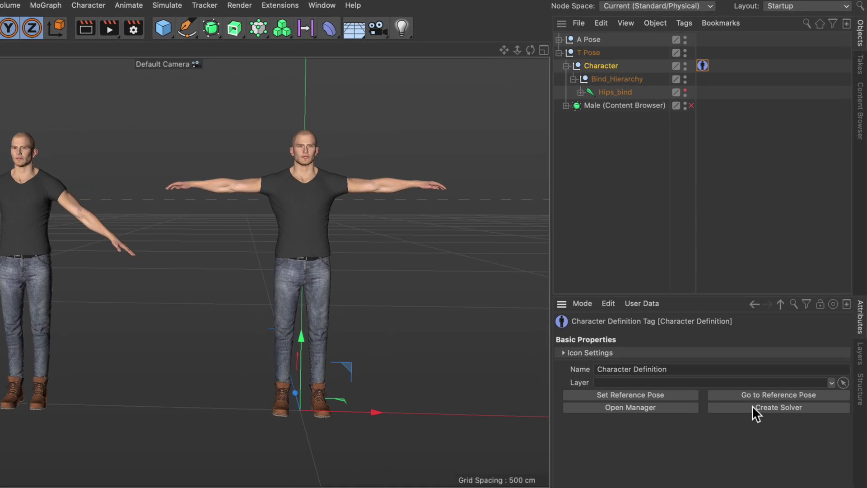
# - Put a Motion Solver tag on the Character object from Rigging Tags
pyautogui.click(782, 406)
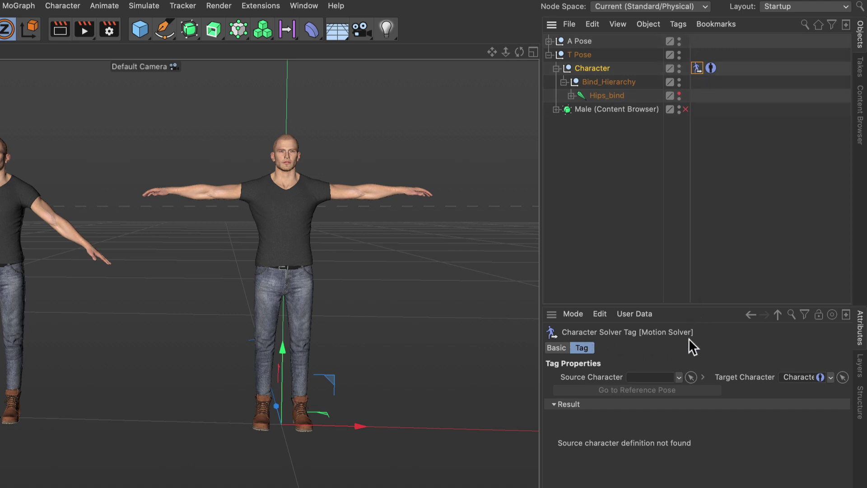
pyautogui.rightClick(595, 69)
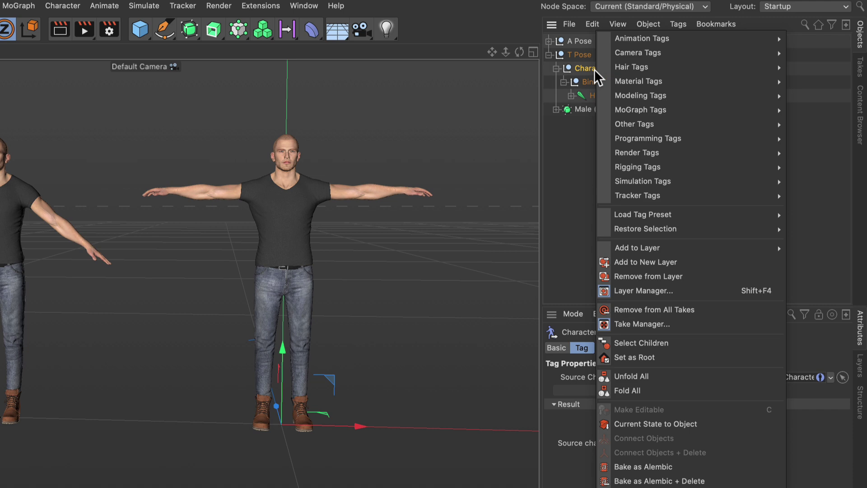
pyautogui.moveTo(660, 167)
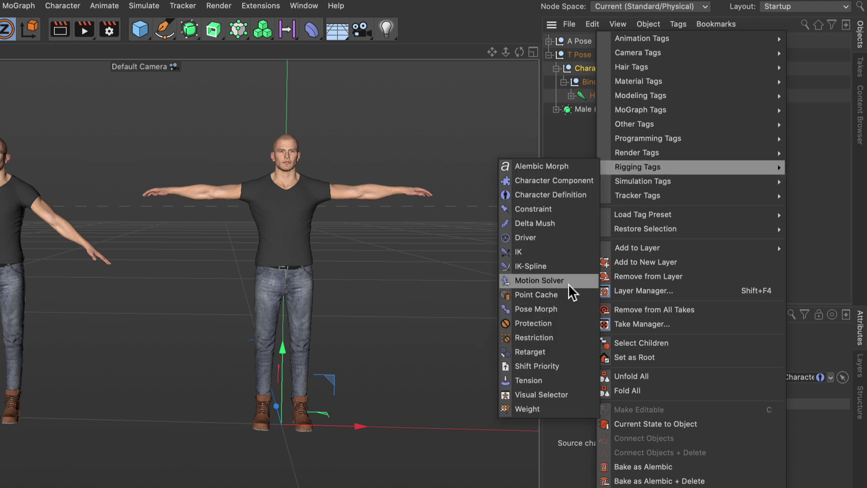
pyautogui.click(819, 249)
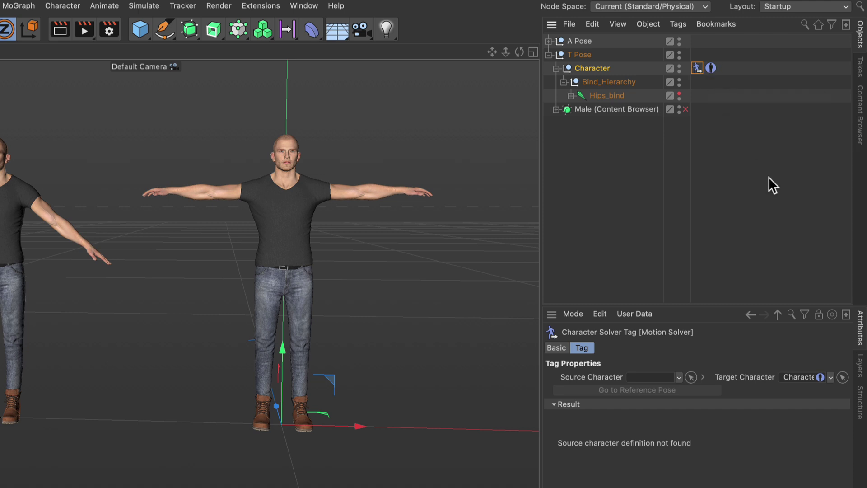
# - Load the Static Jump A preset from Motion Capture - 60fps, then return to the object list
pyautogui.click(861, 122)
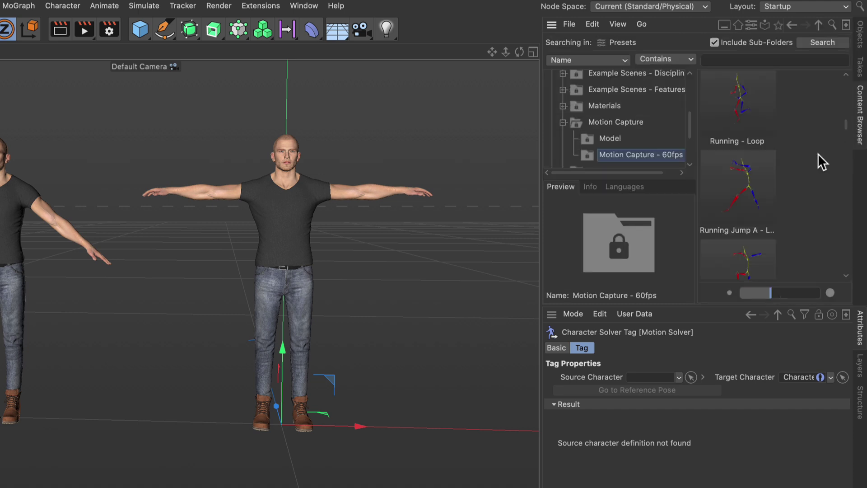
pyautogui.click(847, 25)
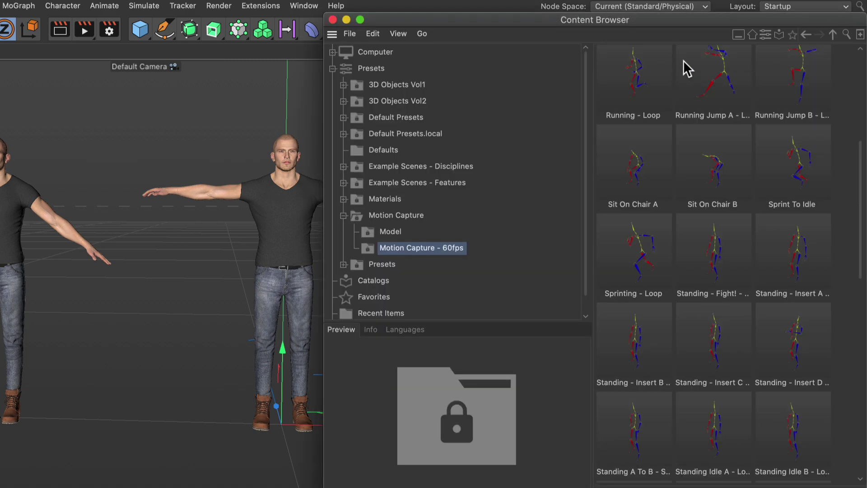
pyautogui.moveTo(694, 22); pyautogui.dragTo(496, 61)
pyautogui.scroll(3, 536, 274)
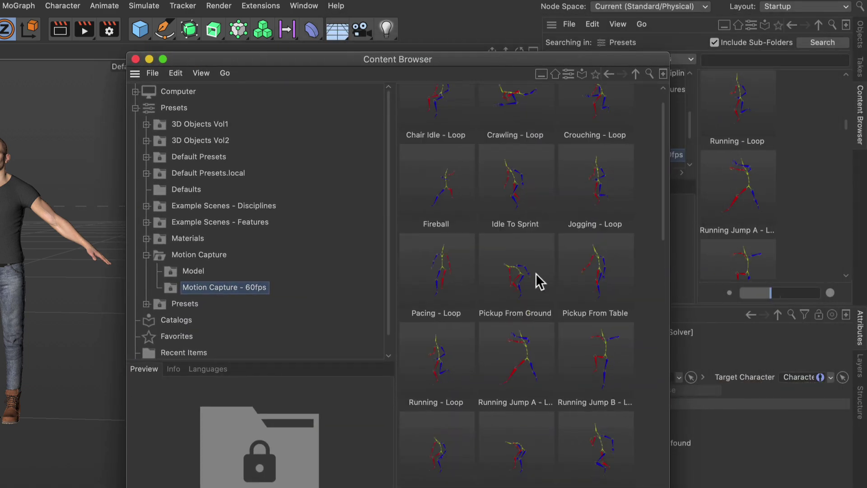
pyautogui.scroll(-2, 536, 273)
pyautogui.scroll(-8, 536, 274)
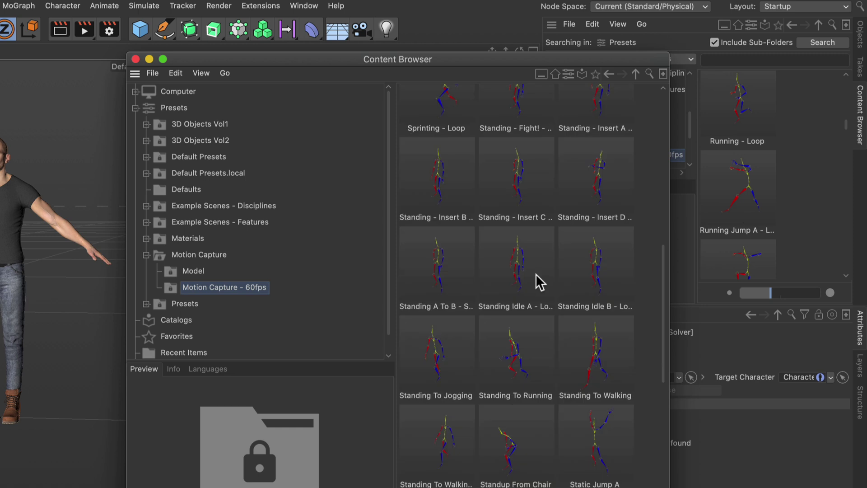
pyautogui.scroll(-2, 536, 274)
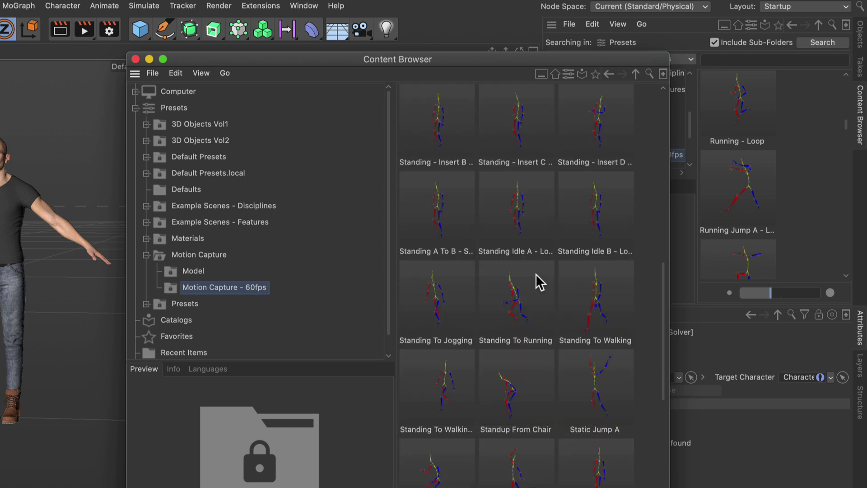
pyautogui.click(598, 367)
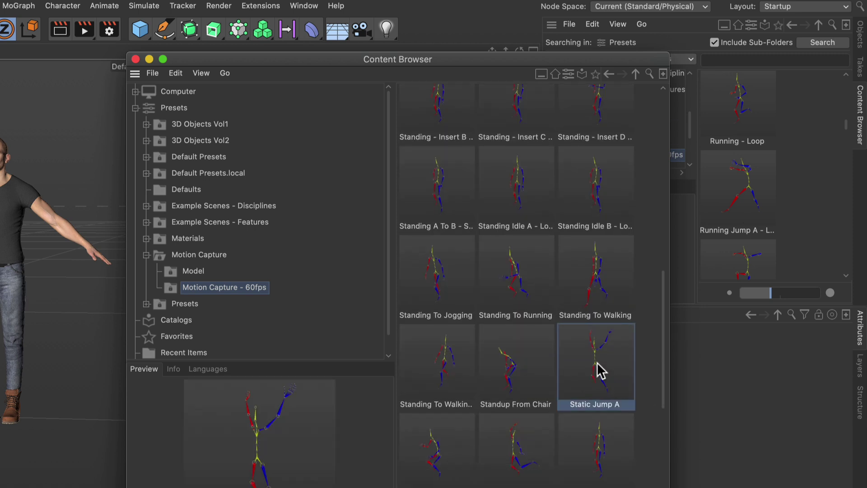
pyautogui.click(135, 59)
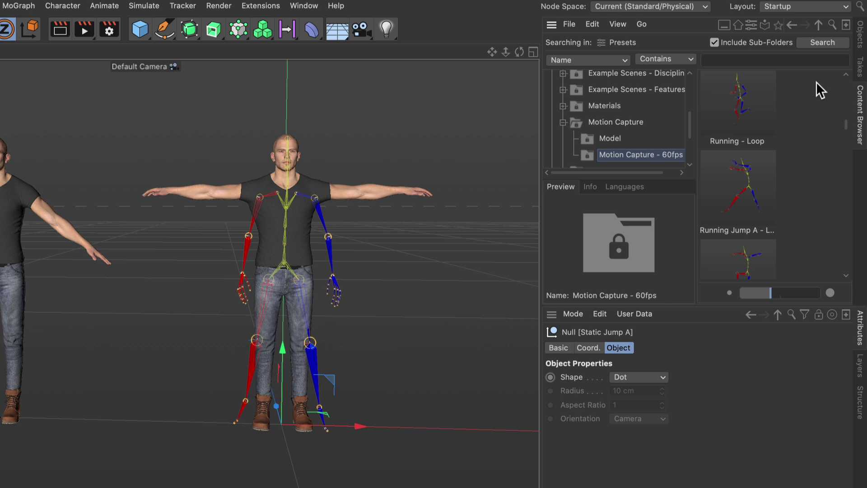
pyautogui.click(857, 41)
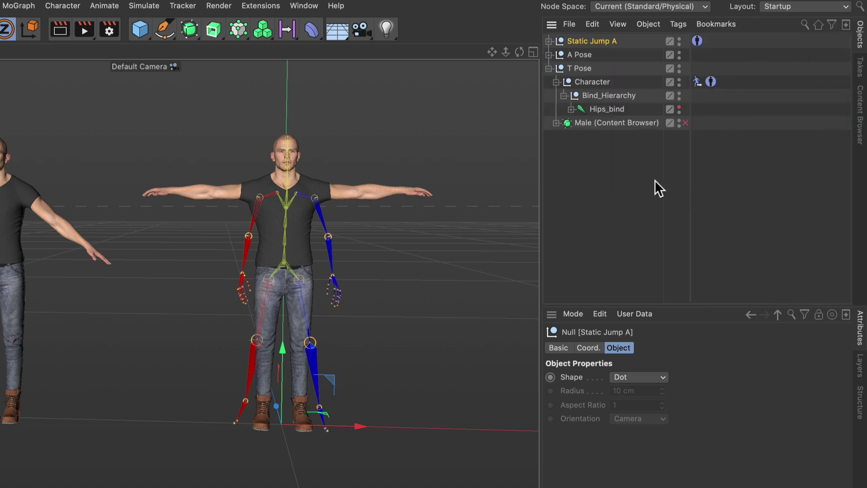
# - Drag Static Jump A into the Motion Solver's Source Character field and play the jump
pyautogui.click(696, 82)
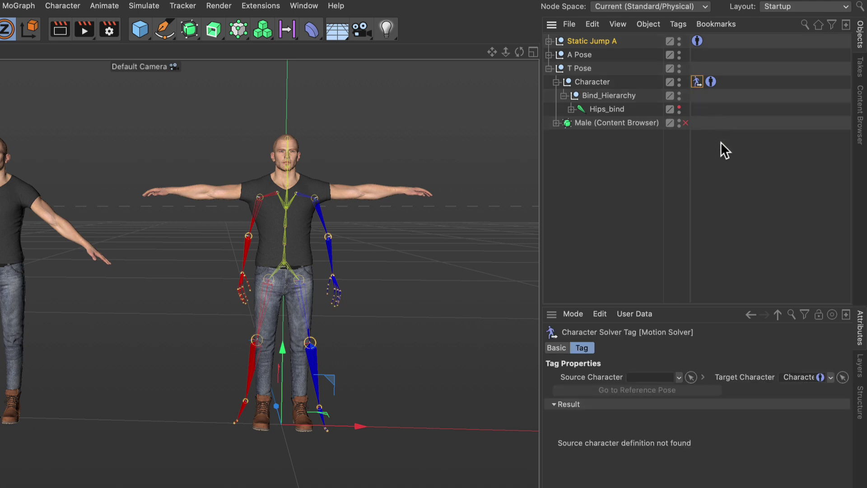
pyautogui.moveTo(699, 40); pyautogui.dragTo(655, 377)
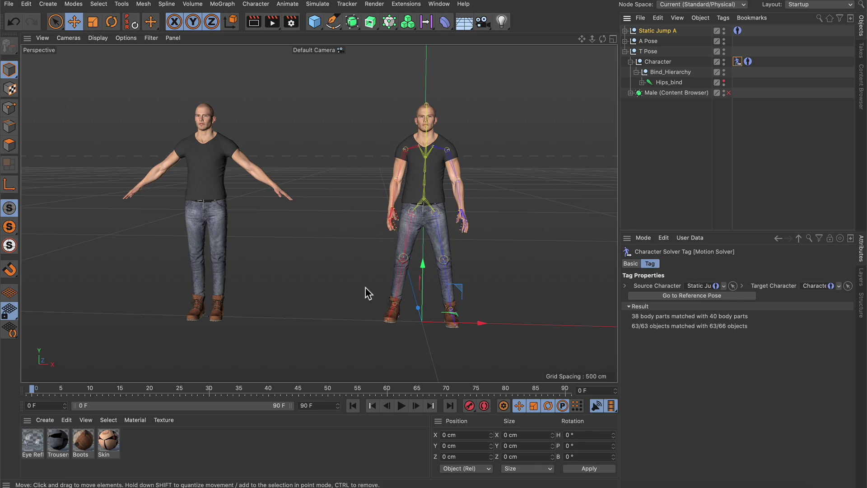
pyautogui.click(400, 405)
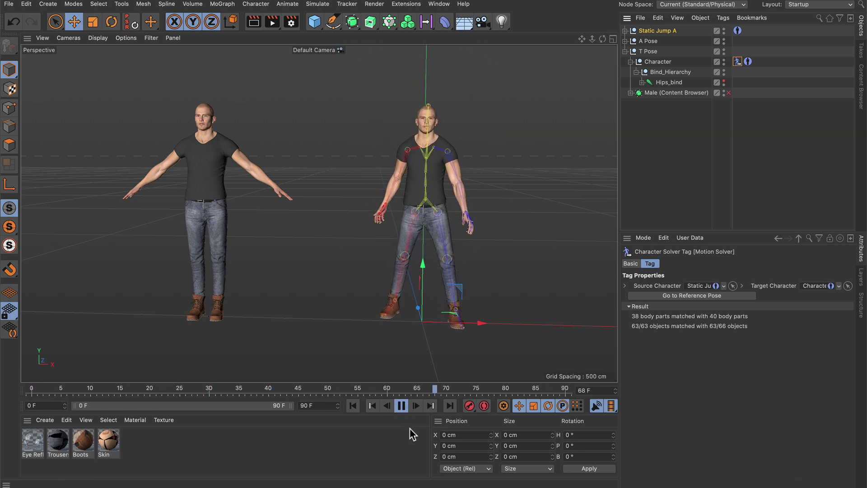
# - Stop playback and load the Running - Loop mocap preset from the Content Browser
pyautogui.click(402, 407)
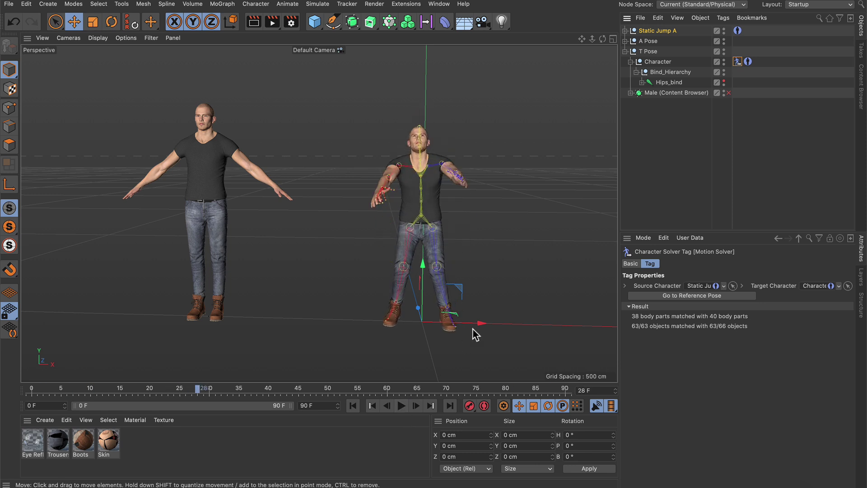
pyautogui.click(862, 89)
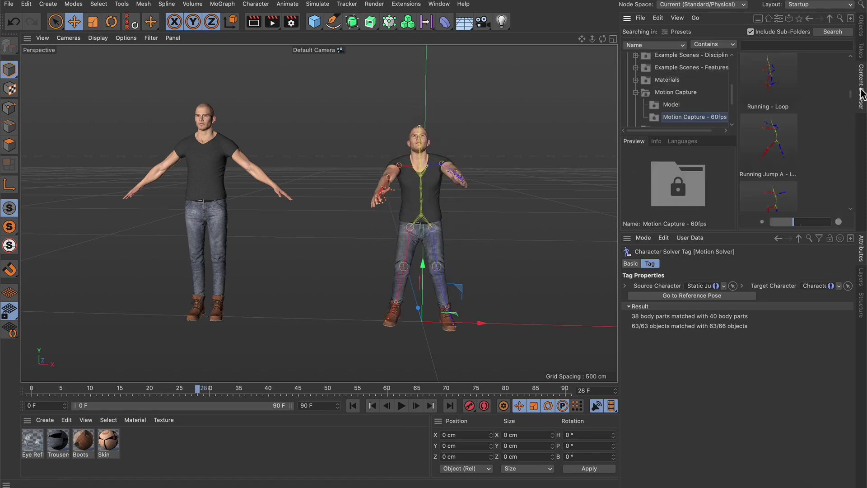
pyautogui.doubleClick(773, 81)
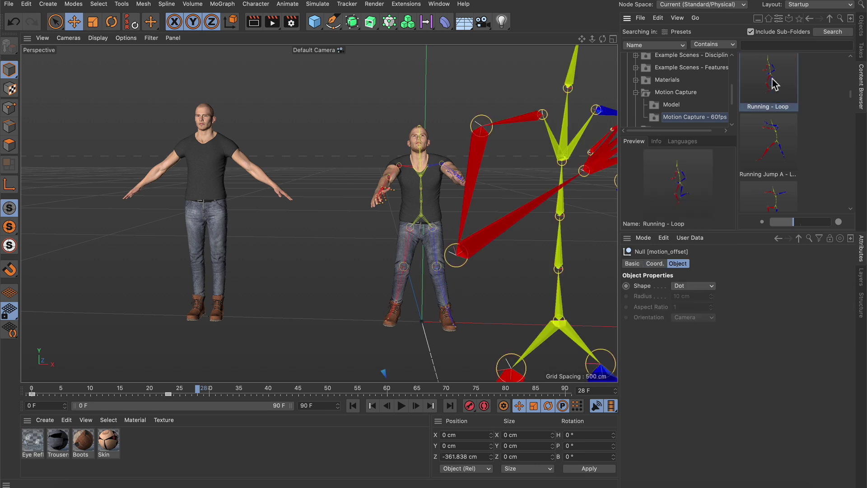
pyautogui.click(862, 27)
# - Set Running - Loop as the Motion Solver's source character and play the run from an angle
pyautogui.click(738, 82)
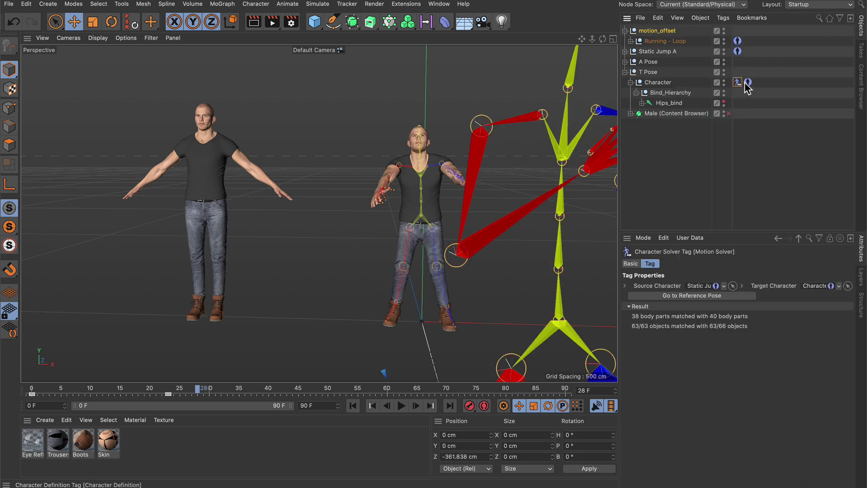
pyautogui.moveTo(739, 41); pyautogui.dragTo(701, 285)
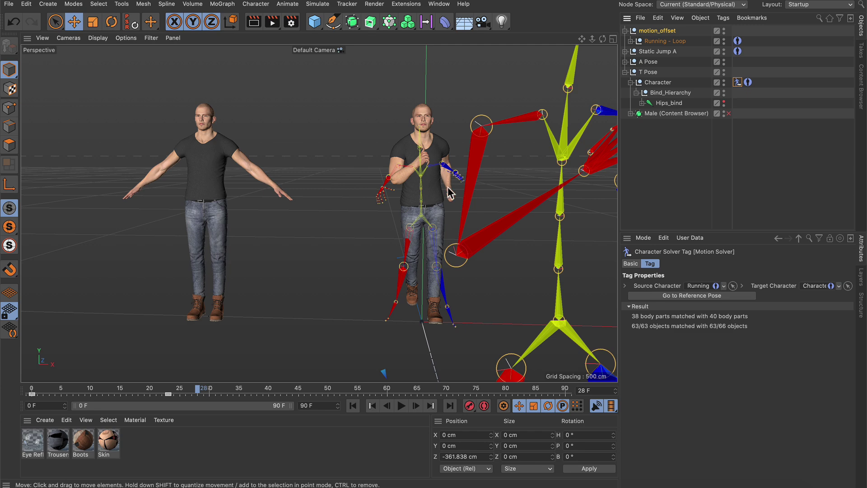
pyautogui.keyDown('alt'); pyautogui.moveTo(433, 293); pyautogui.dragTo(411, 346); pyautogui.keyUp('alt')
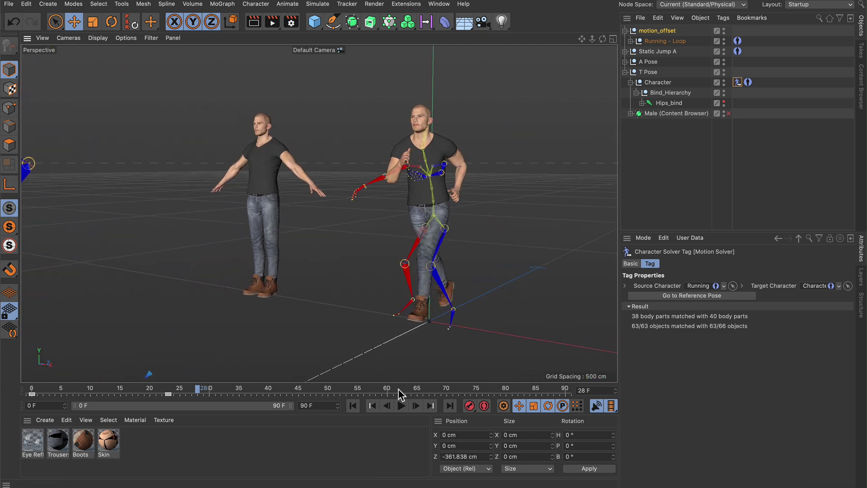
pyautogui.click(402, 405)
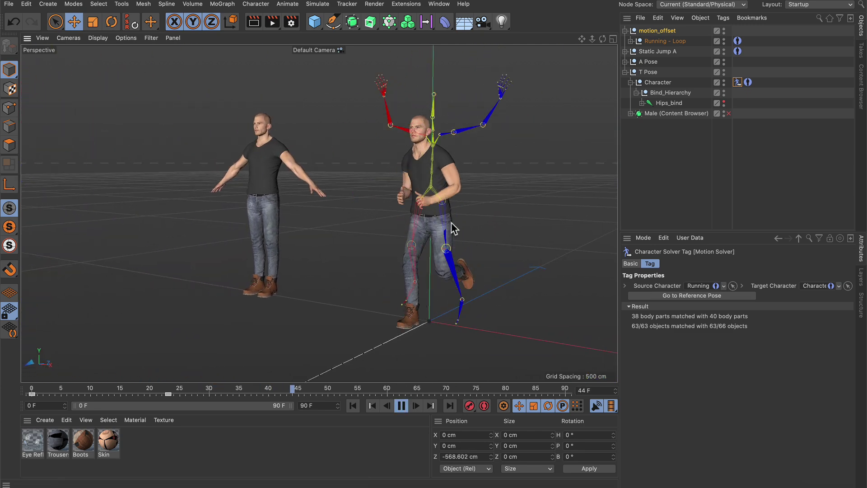
# - Delete the Static Jump A object, rewind to frame 0, and play then stop the run
pyautogui.click(402, 406)
pyautogui.click(658, 51)
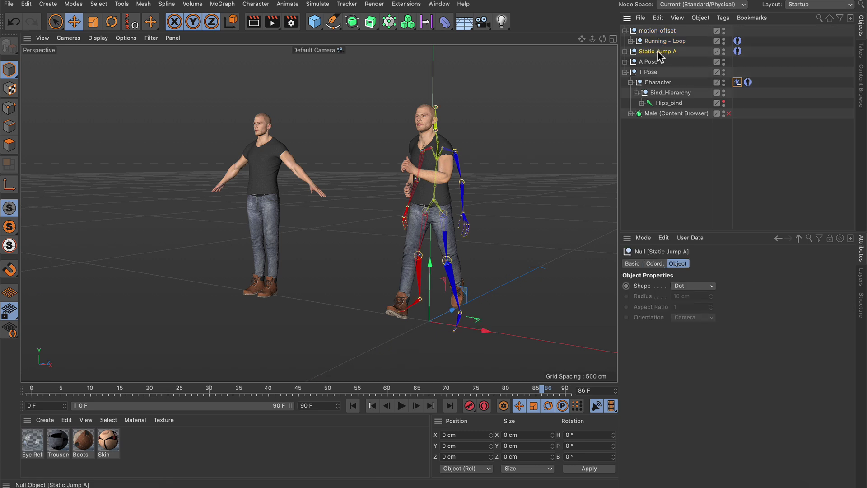
pyautogui.click(352, 405)
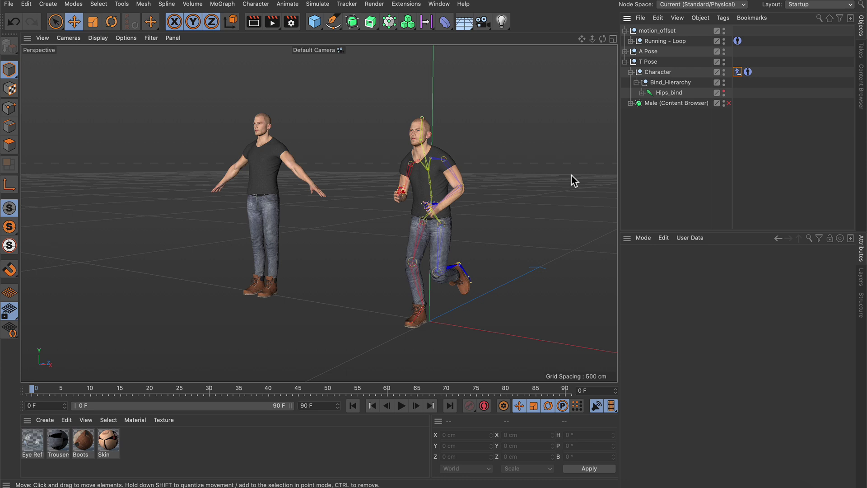
pyautogui.click(401, 406)
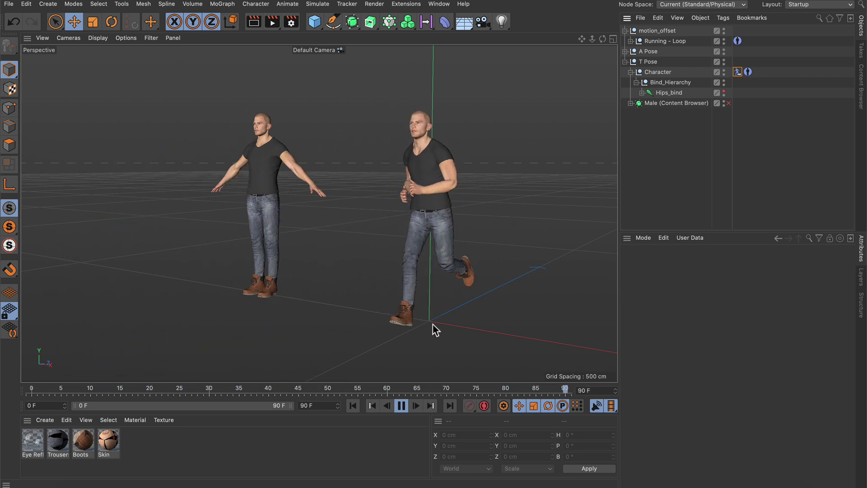
pyautogui.click(401, 407)
# - Rewind to frame 0, parent T Pose under motion_offset, and play to watch it run forward
pyautogui.click(353, 406)
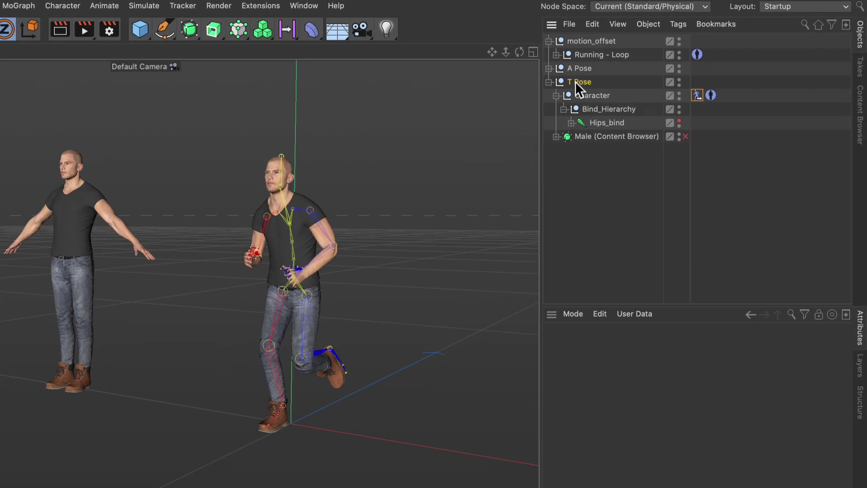
pyautogui.moveTo(575, 81); pyautogui.dragTo(592, 47)
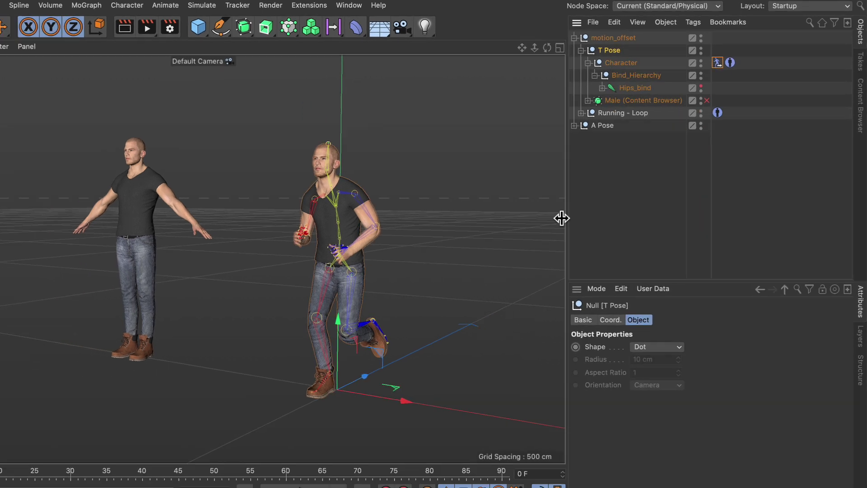
pyautogui.click(304, 487)
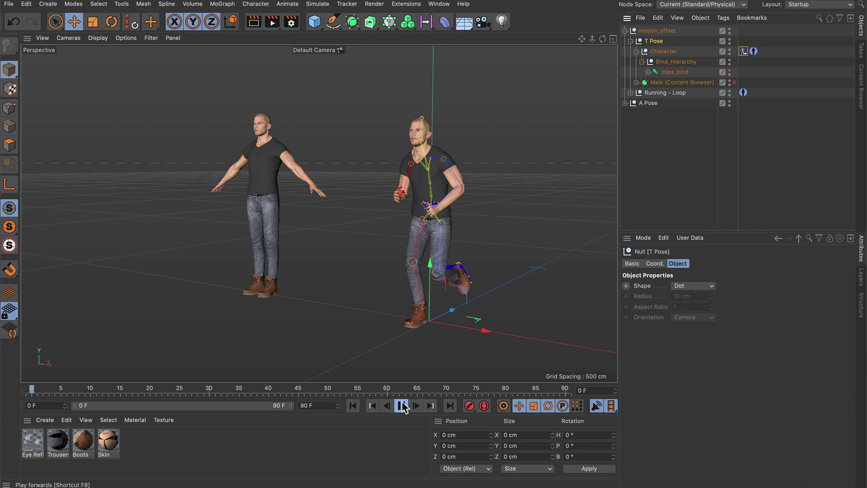